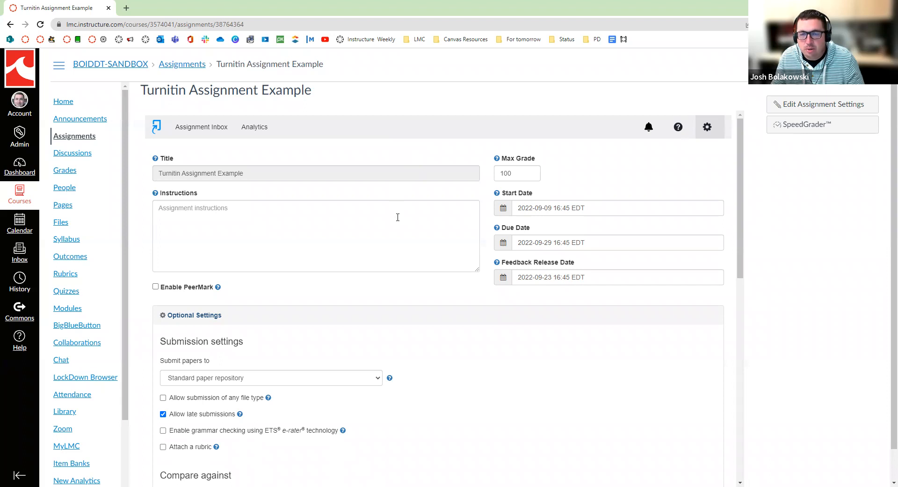
- Open the Canvas assignment's settings for editing and review its points, external tool submission type, allowed attempts and due date
{"action": "left_click", "coordinate": [774, 111]}
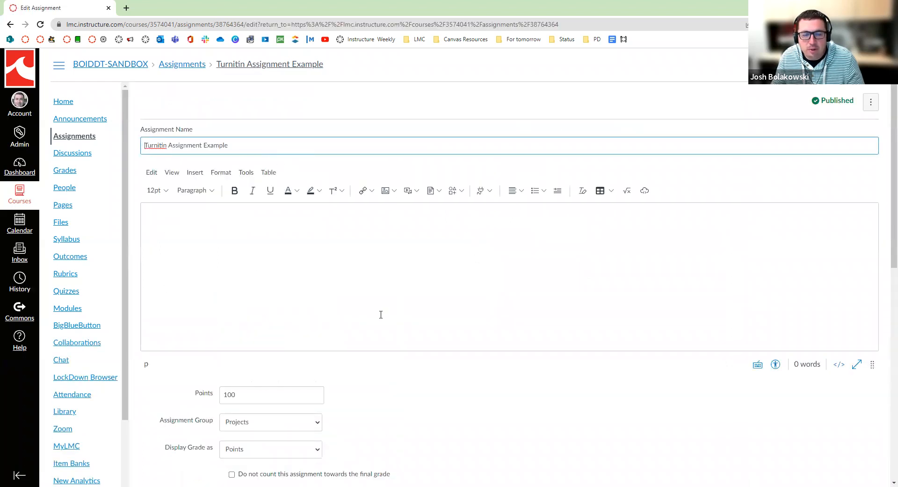
{"action": "scroll", "coordinate": [376, 314], "scroll_direction": "down", "scroll_amount": 4}
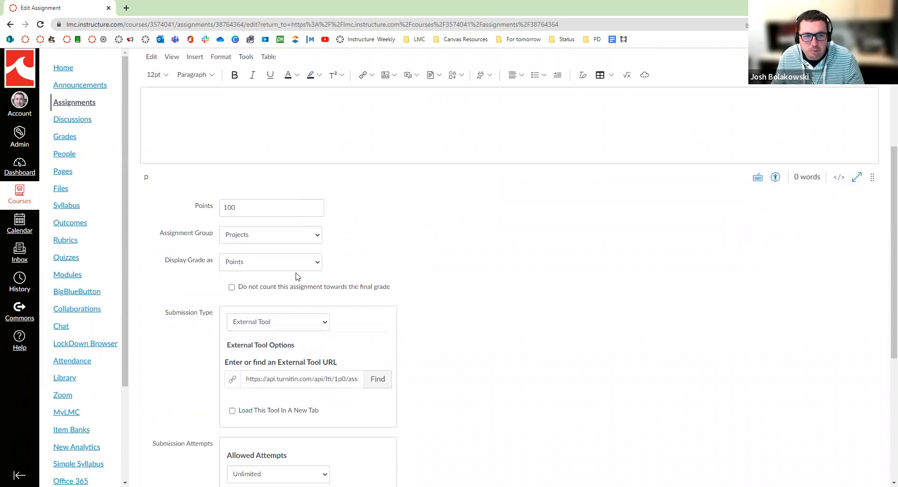
{"action": "scroll", "coordinate": [482, 278], "scroll_direction": "down", "scroll_amount": 2}
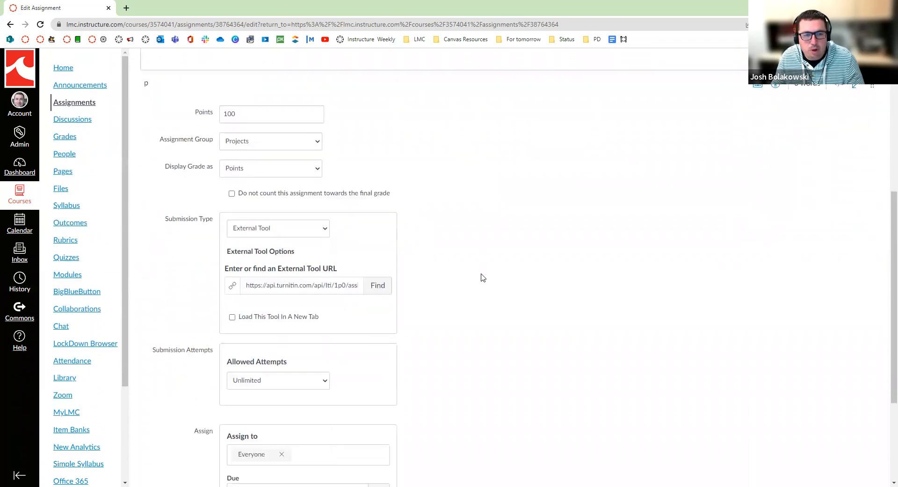
{"action": "scroll", "coordinate": [483, 278], "scroll_direction": "down", "scroll_amount": 1}
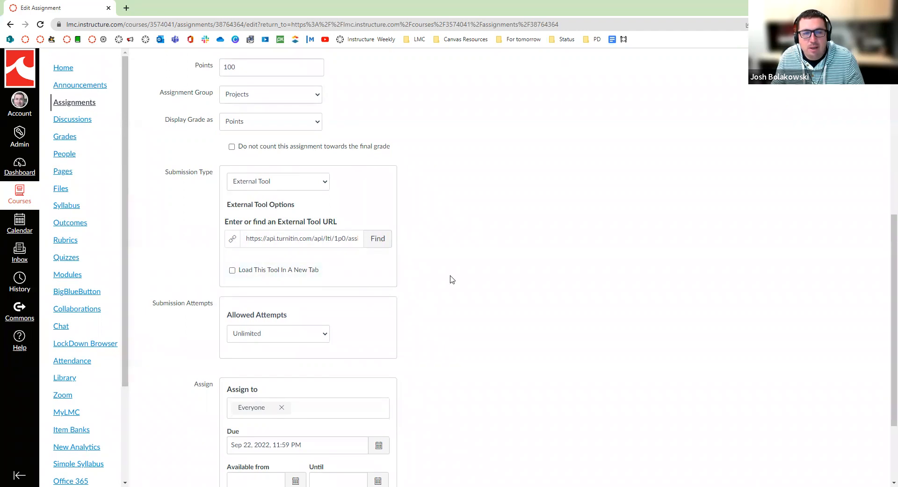
{"action": "scroll", "coordinate": [451, 279], "scroll_direction": "down", "scroll_amount": 3}
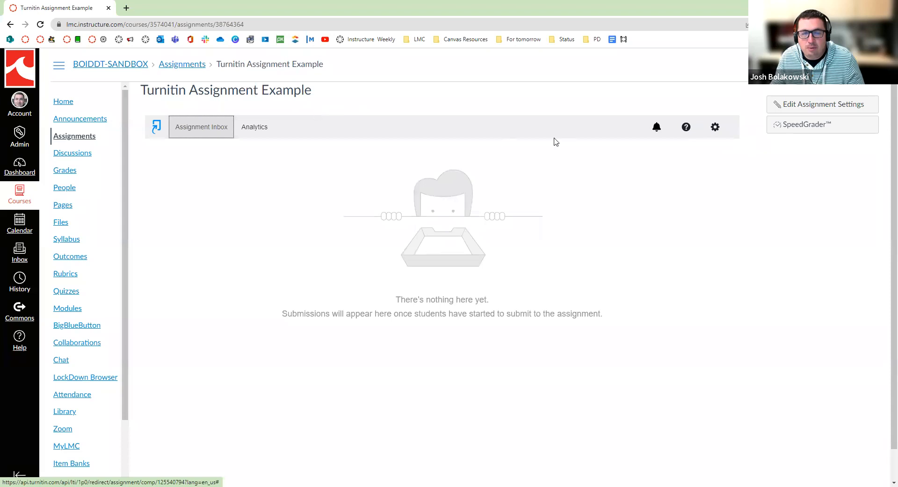
- Open the Turnitin assignment's settings and set its due date to 2022-09-22
{"action": "left_click", "coordinate": [720, 129]}
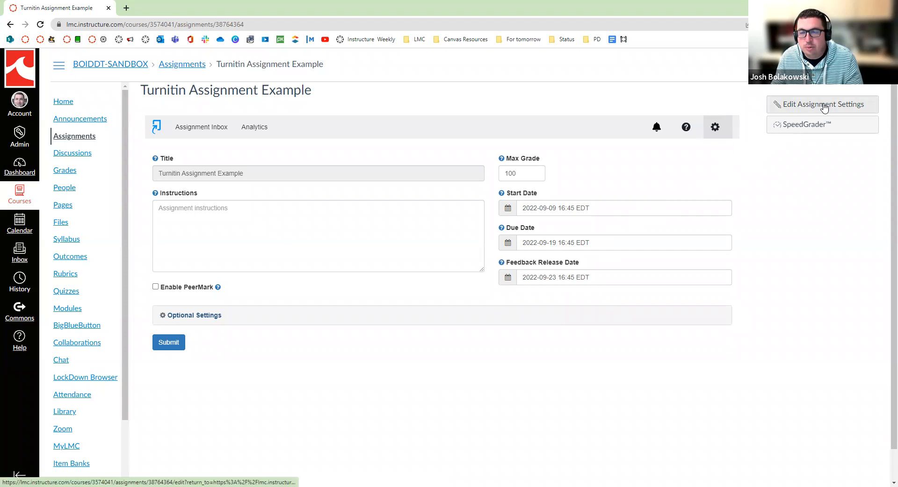
{"action": "left_click", "coordinate": [507, 243]}
{"action": "left_click", "coordinate": [580, 331]}
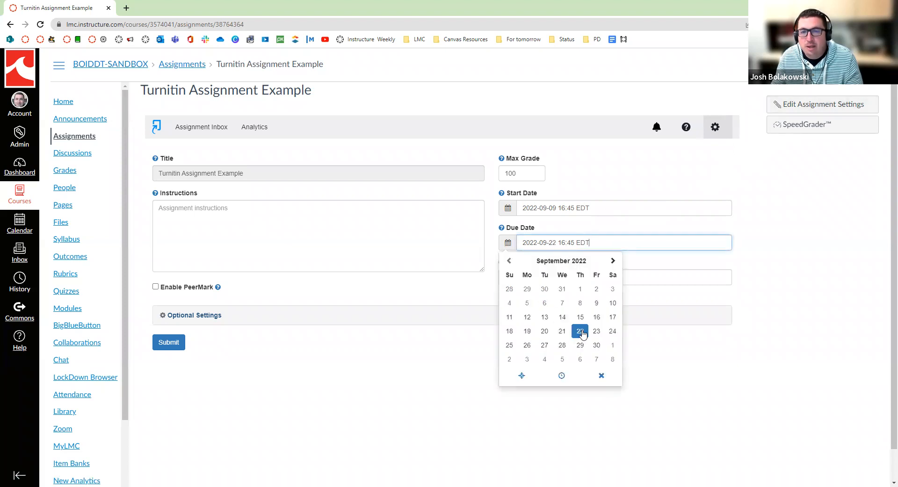
{"action": "left_click", "coordinate": [750, 242]}
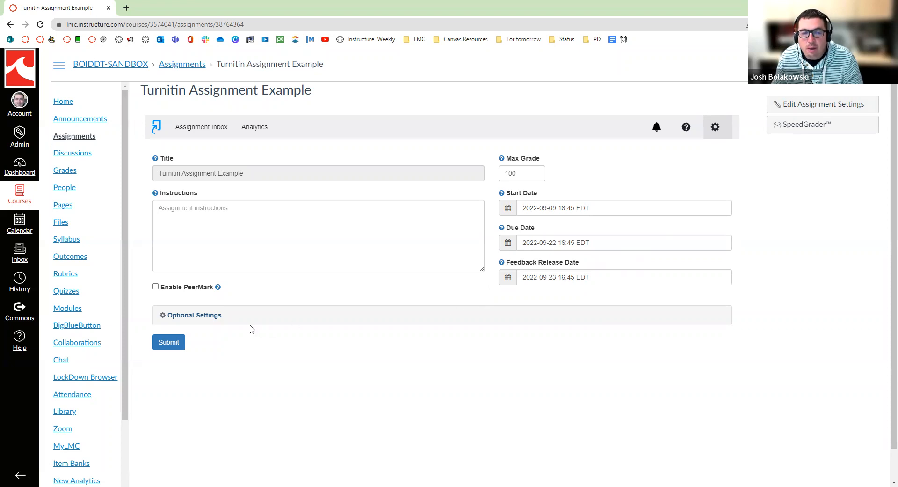
- Expand the Turnitin optional settings and review the submission and comparison options
{"action": "left_click", "coordinate": [210, 316]}
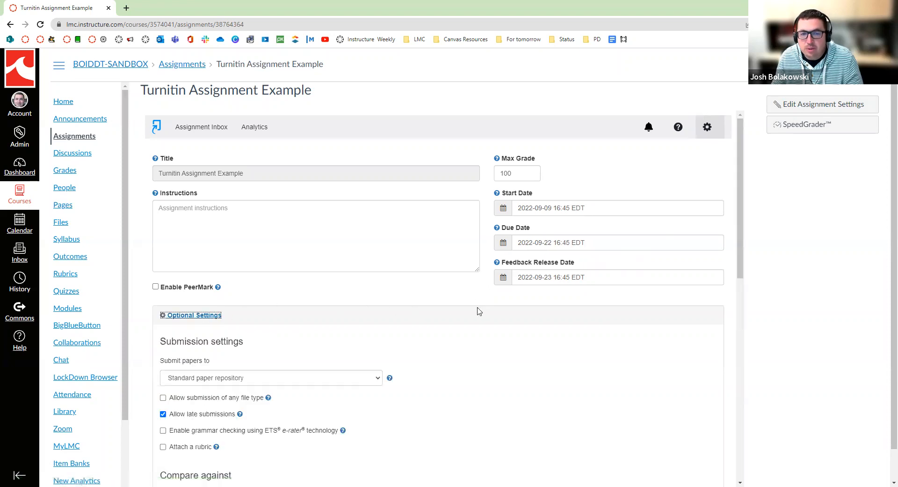
{"action": "scroll", "coordinate": [477, 309], "scroll_direction": "down", "scroll_amount": 2}
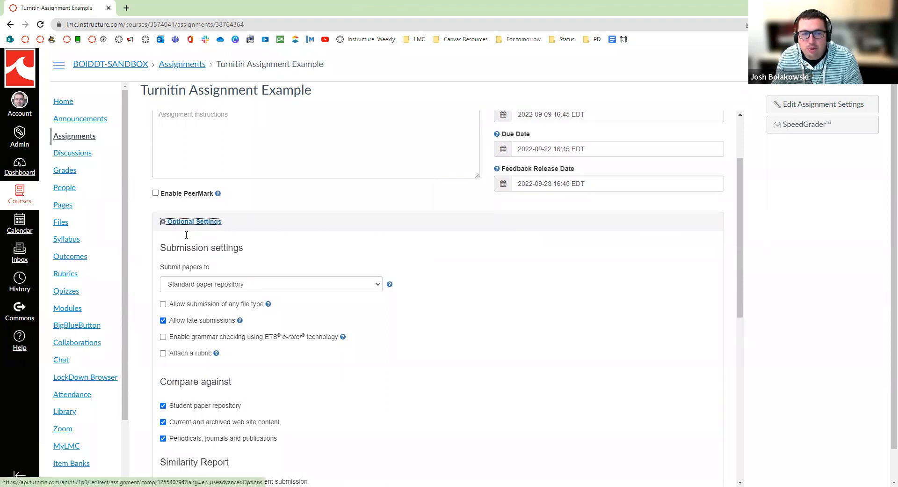
{"action": "left_click", "coordinate": [163, 321]}
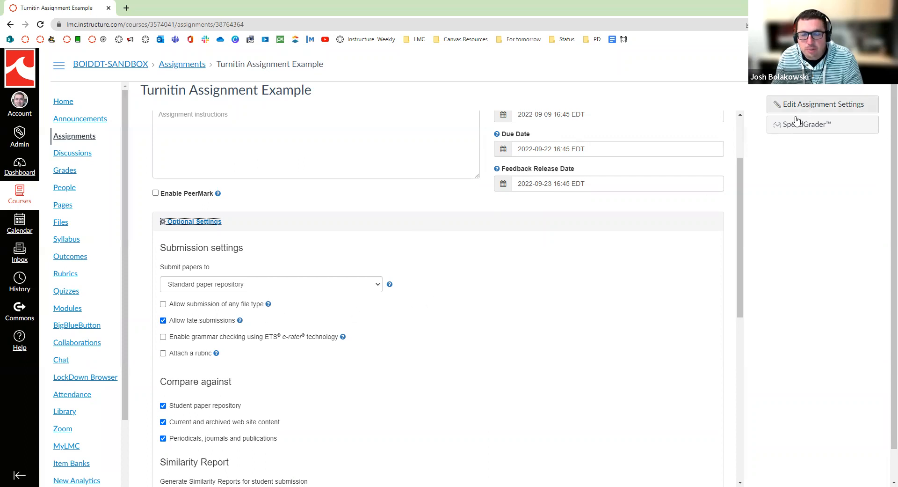
{"action": "scroll", "coordinate": [798, 121], "scroll_direction": "down", "scroll_amount": 1}
{"action": "scroll", "coordinate": [489, 318], "scroll_direction": "down", "scroll_amount": 1}
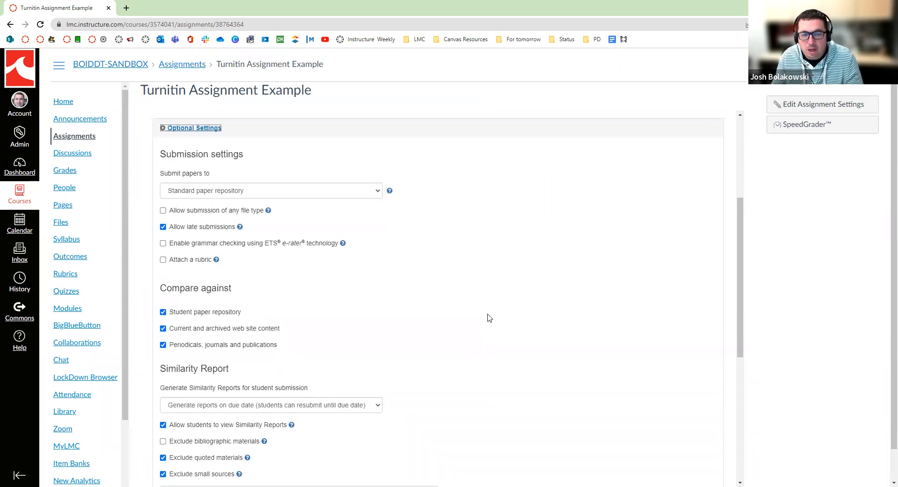
{"action": "scroll", "coordinate": [489, 319], "scroll_direction": "down", "scroll_amount": 1}
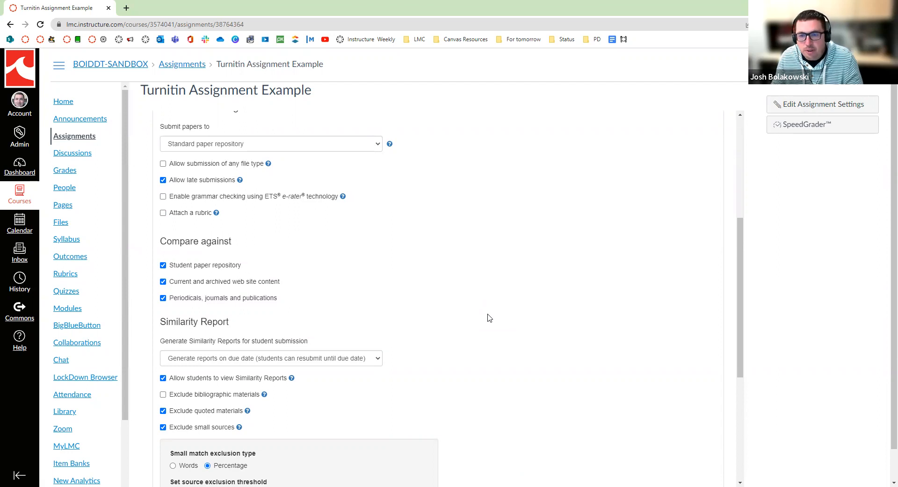
- Set similarity report generation to "Generate reports immediately (students cannot resubmit)"
{"action": "left_click", "coordinate": [377, 359]}
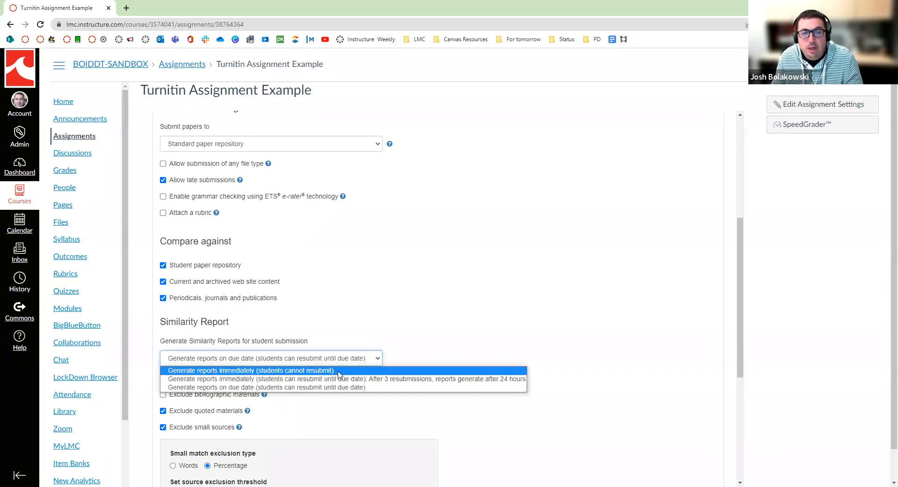
{"action": "left_click", "coordinate": [279, 371]}
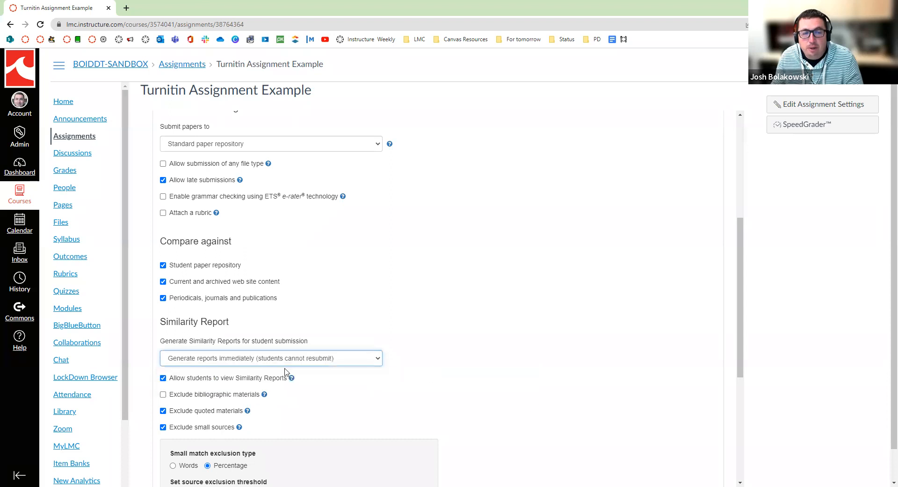
{"action": "left_click", "coordinate": [283, 363]}
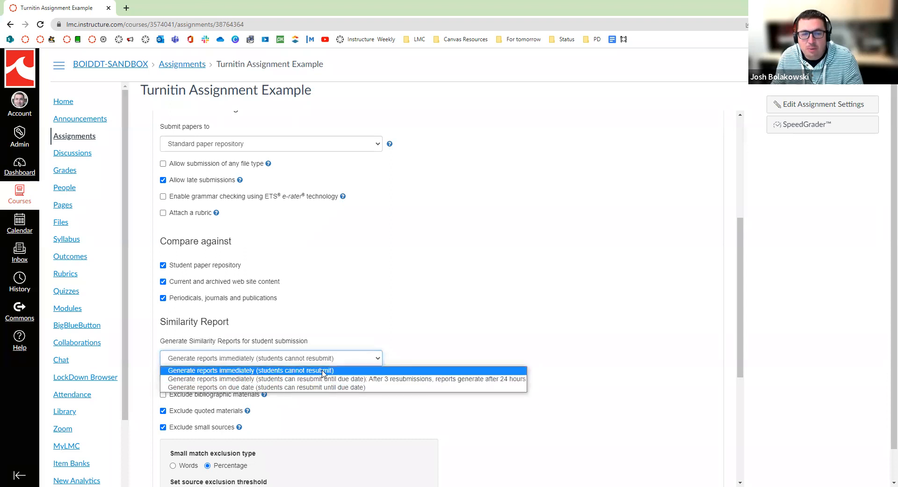
{"action": "left_click", "coordinate": [410, 358]}
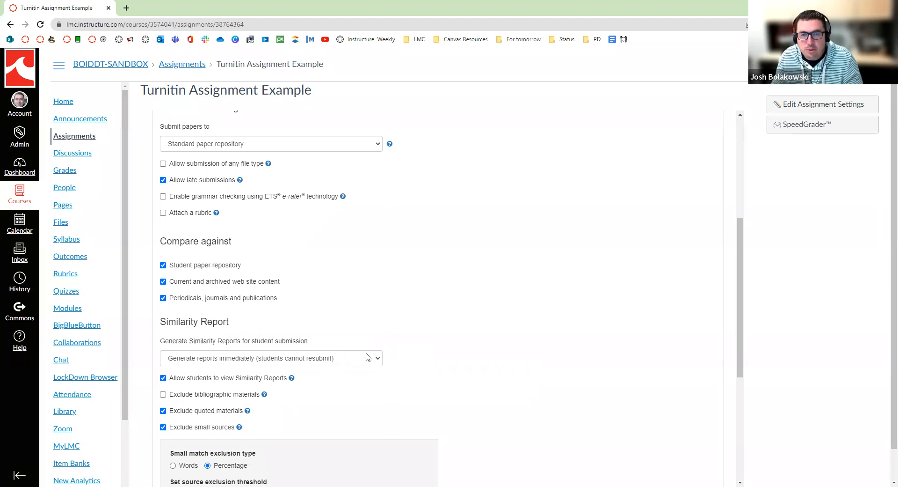
- Check the due date and set similarity report generation to "Generate reports immediately (students can resubmit until due date)"
{"action": "scroll", "coordinate": [423, 357], "scroll_direction": "up", "scroll_amount": 3}
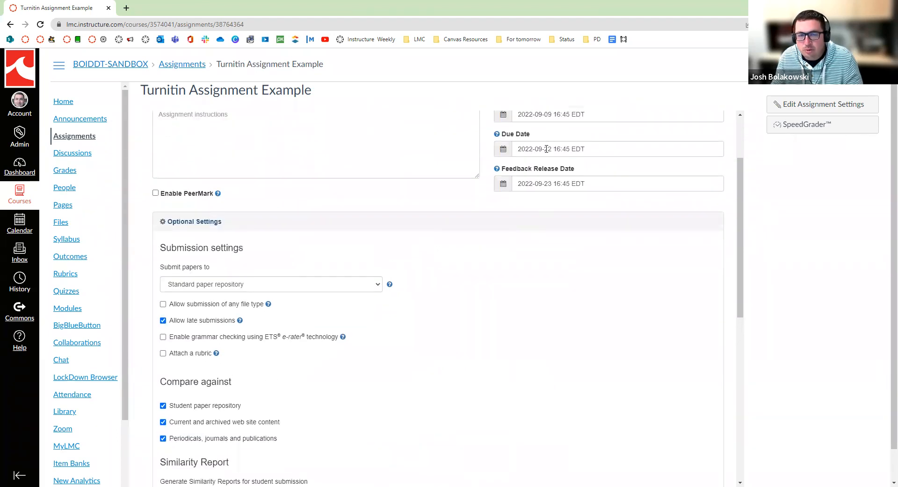
{"action": "scroll", "coordinate": [469, 323], "scroll_direction": "up", "scroll_amount": 1}
{"action": "scroll", "coordinate": [470, 323], "scroll_direction": "down", "scroll_amount": 5}
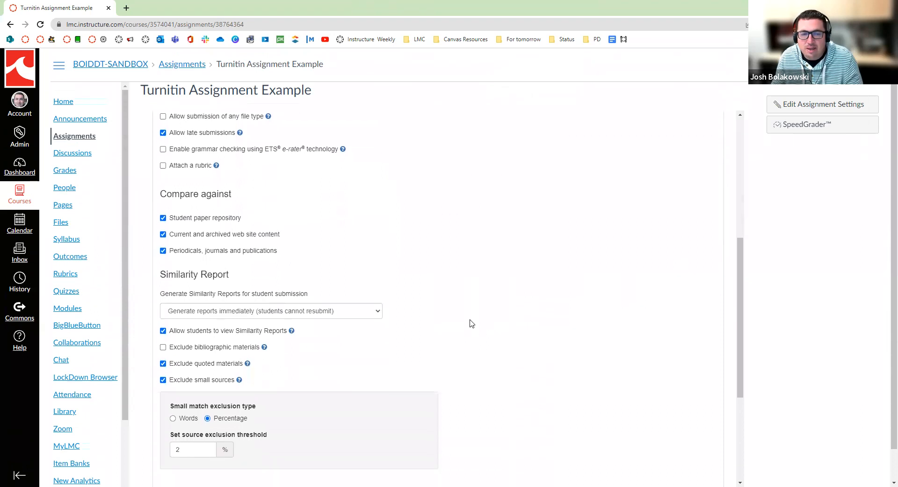
{"action": "scroll", "coordinate": [471, 323], "scroll_direction": "down", "scroll_amount": 1}
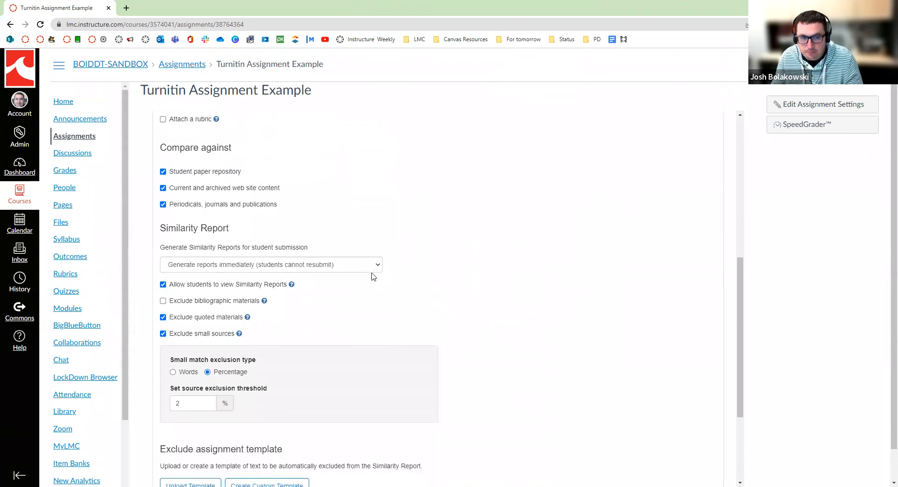
{"action": "left_click", "coordinate": [372, 270]}
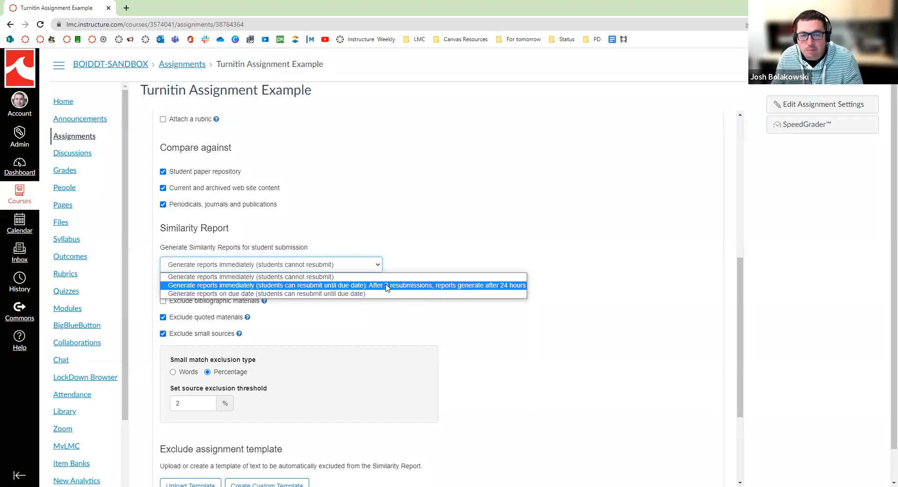
{"action": "left_click", "coordinate": [411, 285]}
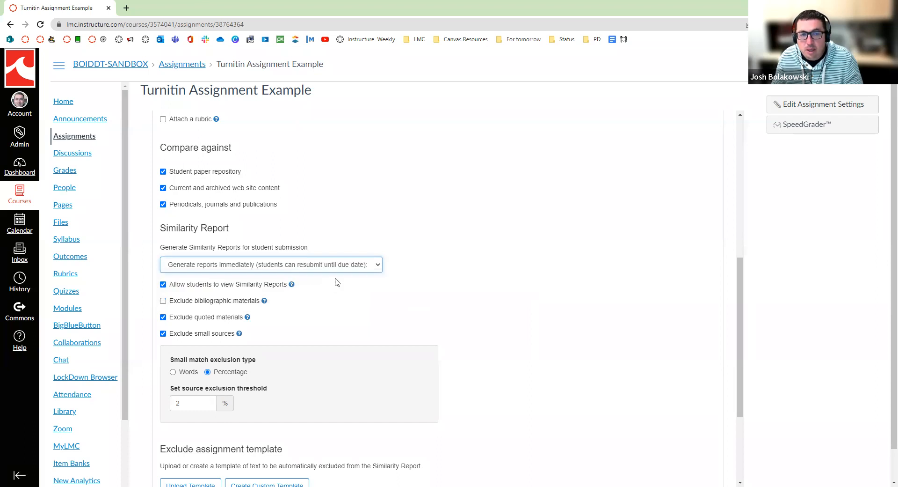
{"action": "left_click", "coordinate": [374, 270]}
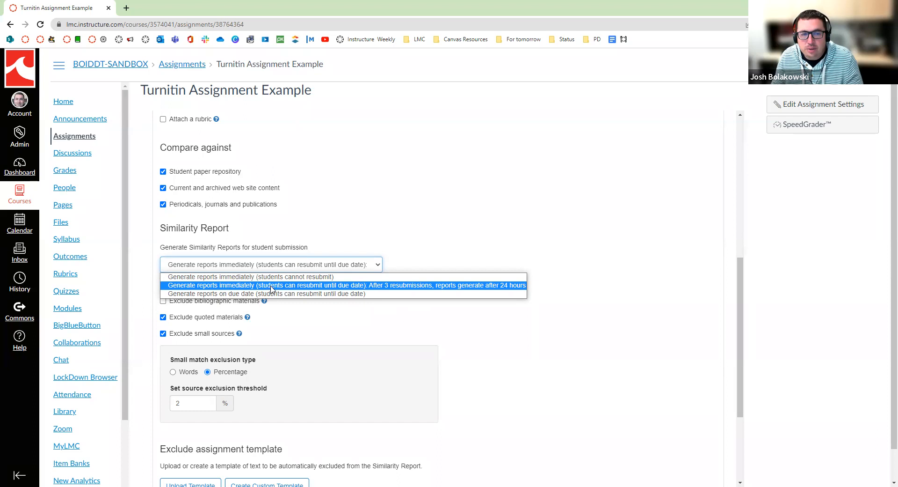
{"action": "left_click", "coordinate": [348, 285]}
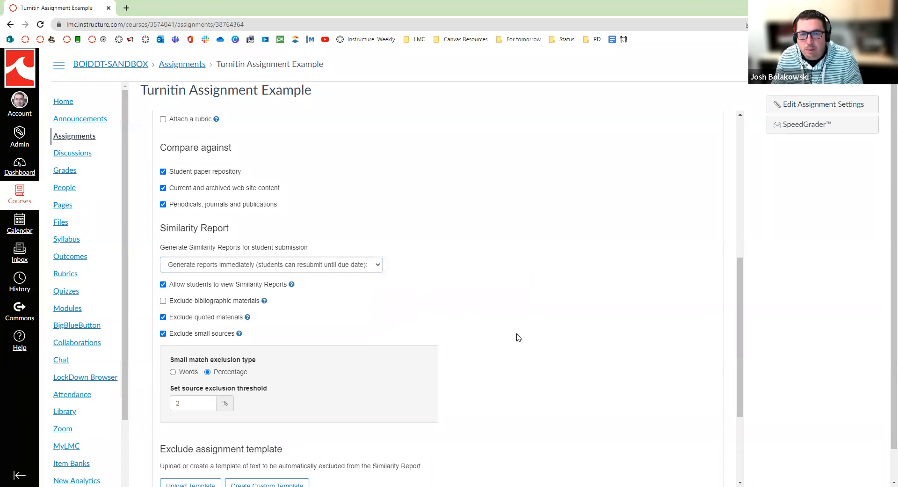
- Set the Turnitin assignment's due date to 2022-09-29
{"action": "scroll", "coordinate": [525, 341], "scroll_direction": "up", "scroll_amount": 3}
{"action": "scroll", "coordinate": [526, 341], "scroll_direction": "down", "scroll_amount": 2}
{"action": "scroll", "coordinate": [503, 349], "scroll_direction": "up", "scroll_amount": 3}
{"action": "scroll", "coordinate": [485, 358], "scroll_direction": "up", "scroll_amount": 3}
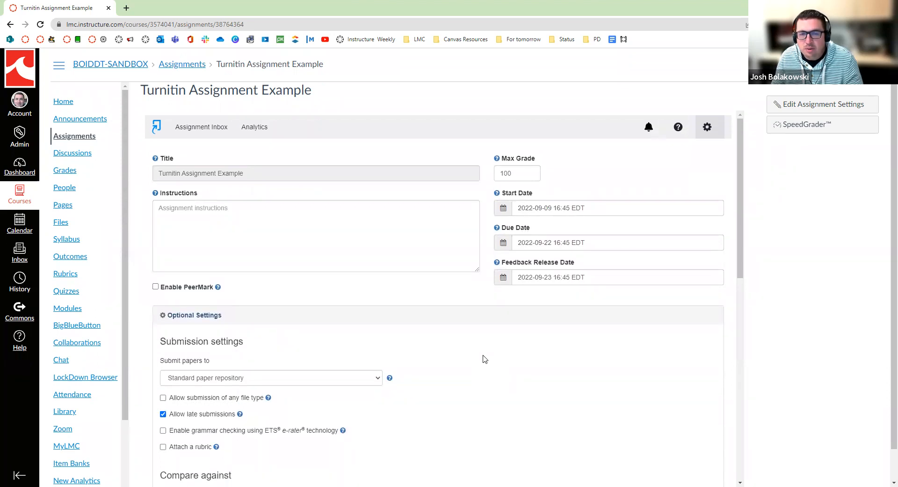
{"action": "left_click", "coordinate": [503, 244]}
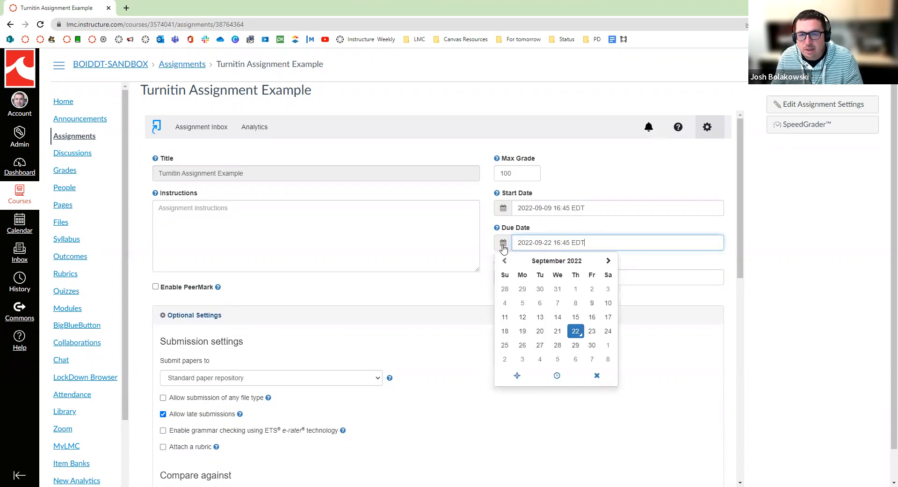
{"action": "left_click", "coordinate": [575, 346]}
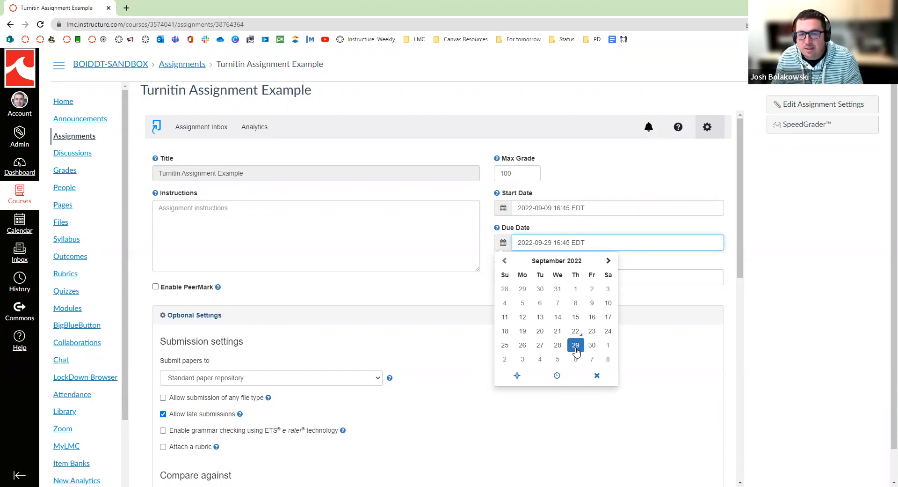
{"action": "left_click", "coordinate": [641, 357]}
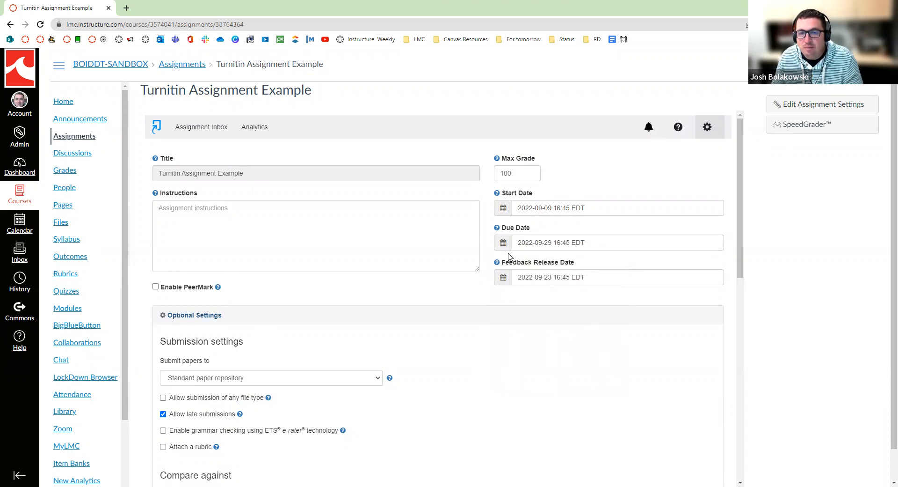
- Review the Turnitin dates against the optional settings, keeping "Generate reports immediately (students can resubmit until due date)" selected for similarity reports
{"action": "scroll", "coordinate": [522, 330], "scroll_direction": "down", "scroll_amount": 3}
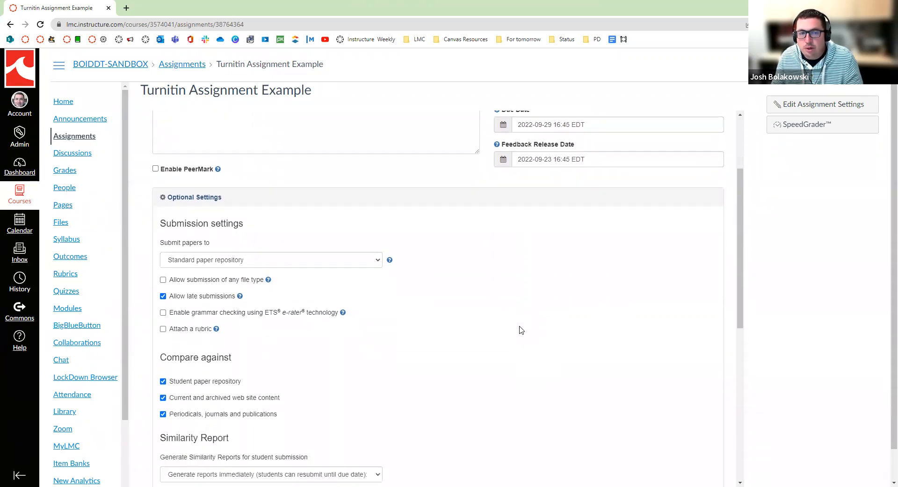
{"action": "scroll", "coordinate": [522, 329], "scroll_direction": "down", "scroll_amount": 3}
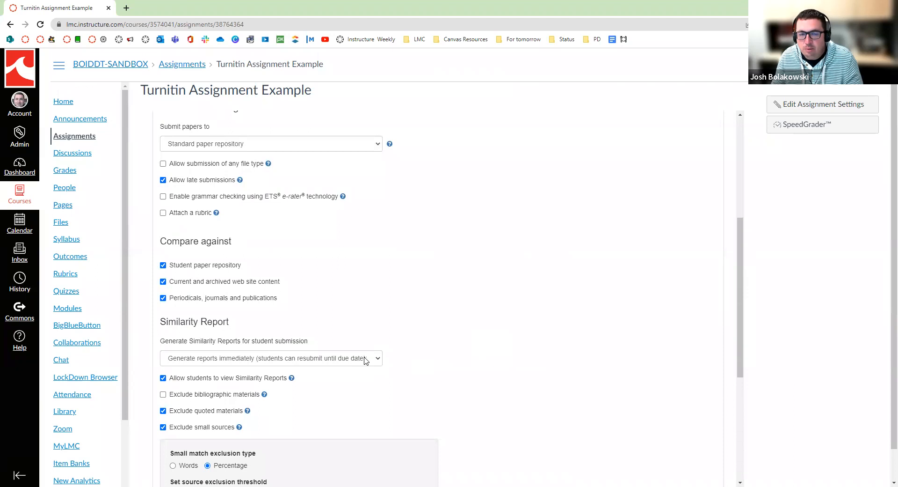
{"action": "scroll", "coordinate": [482, 341], "scroll_direction": "up", "scroll_amount": 3}
{"action": "scroll", "coordinate": [505, 347], "scroll_direction": "up", "scroll_amount": 3}
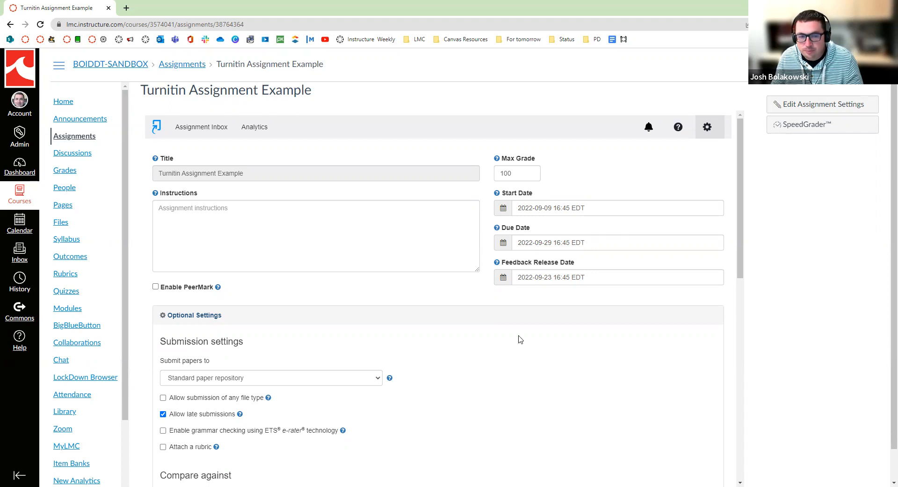
{"action": "scroll", "coordinate": [486, 356], "scroll_direction": "down", "scroll_amount": 2}
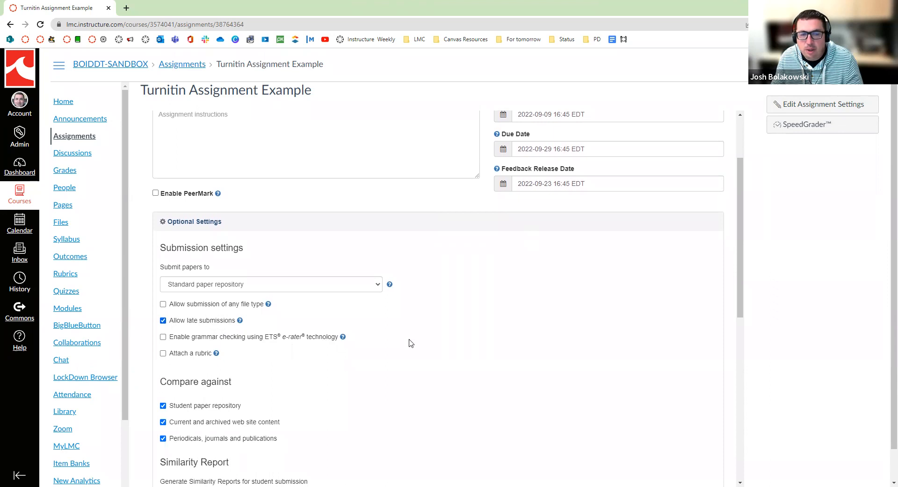
{"action": "scroll", "coordinate": [409, 343], "scroll_direction": "down", "scroll_amount": 3}
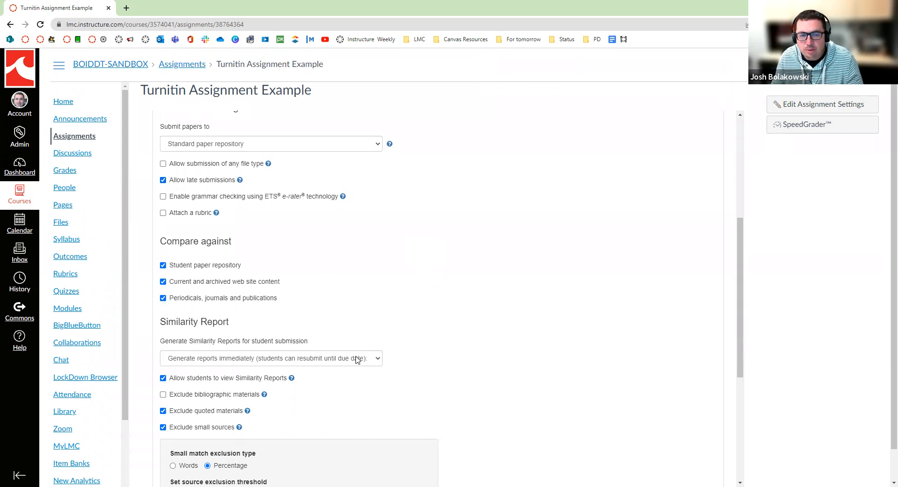
{"action": "left_click", "coordinate": [357, 360]}
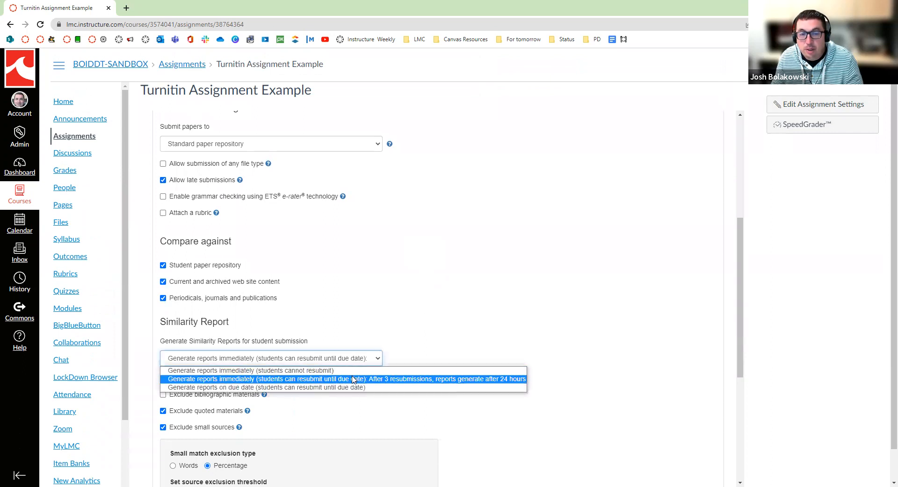
{"action": "left_click", "coordinate": [354, 380]}
{"action": "scroll", "coordinate": [537, 355], "scroll_direction": "up", "scroll_amount": 1}
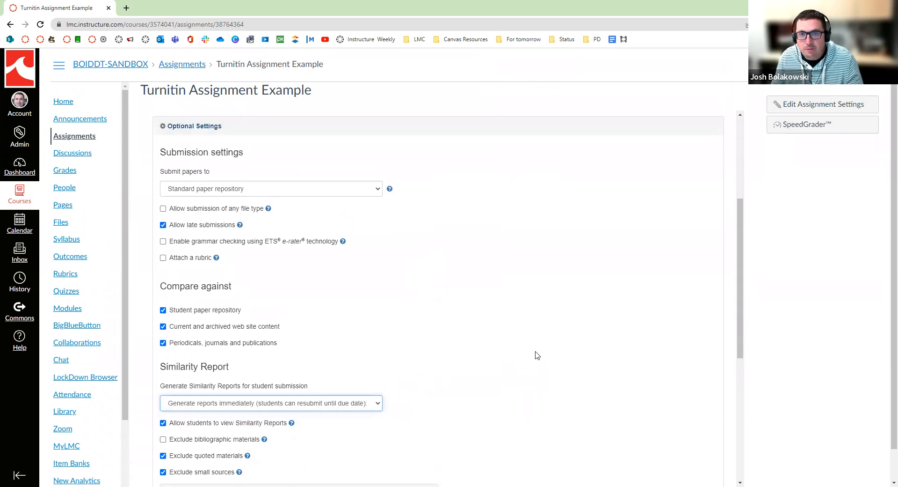
{"action": "scroll", "coordinate": [537, 355], "scroll_direction": "up", "scroll_amount": 2}
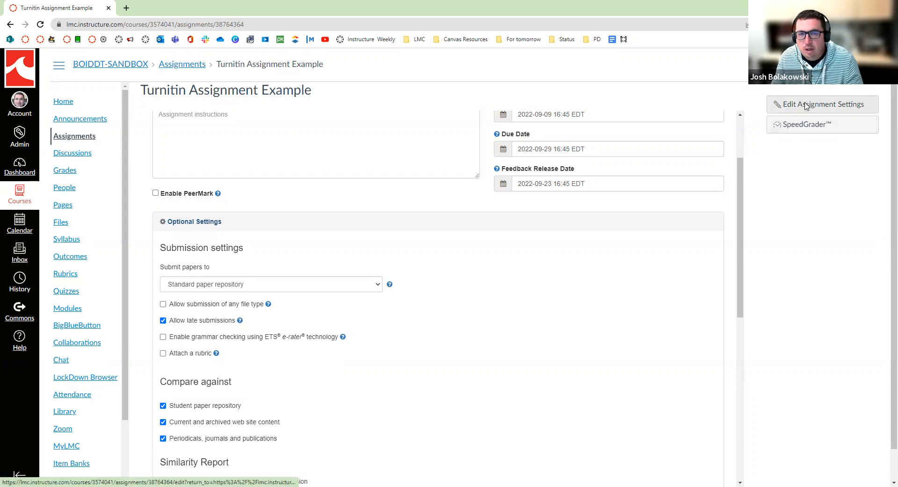
{"action": "scroll", "coordinate": [482, 323], "scroll_direction": "up", "scroll_amount": 2}
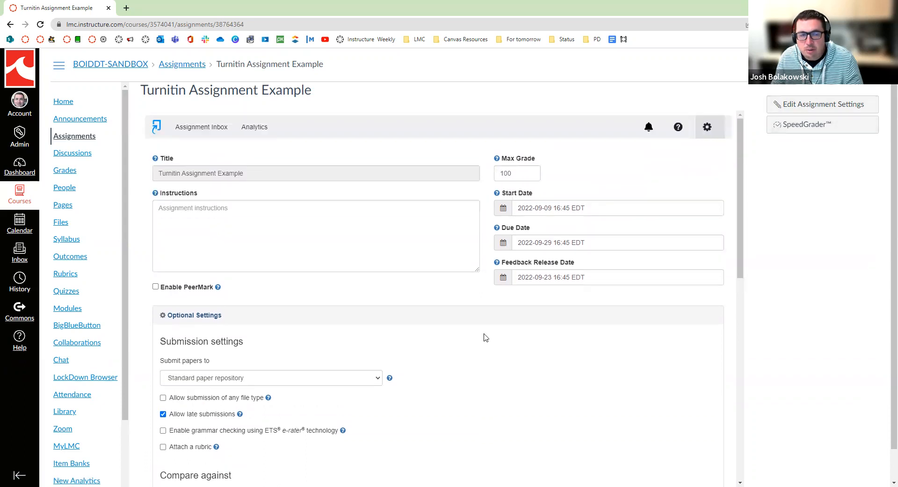
{"action": "scroll", "coordinate": [485, 337], "scroll_direction": "down", "scroll_amount": 2}
{"action": "scroll", "coordinate": [486, 336], "scroll_direction": "down", "scroll_amount": 1}
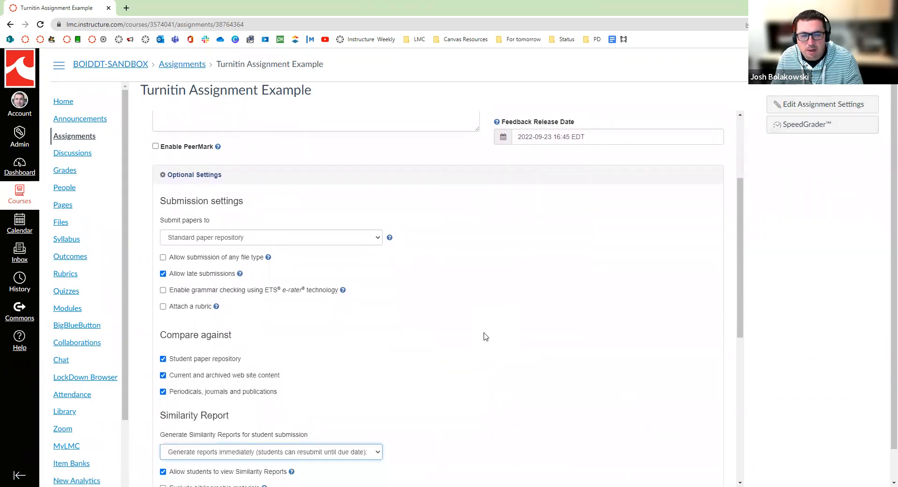
{"action": "scroll", "coordinate": [486, 336], "scroll_direction": "up", "scroll_amount": 3}
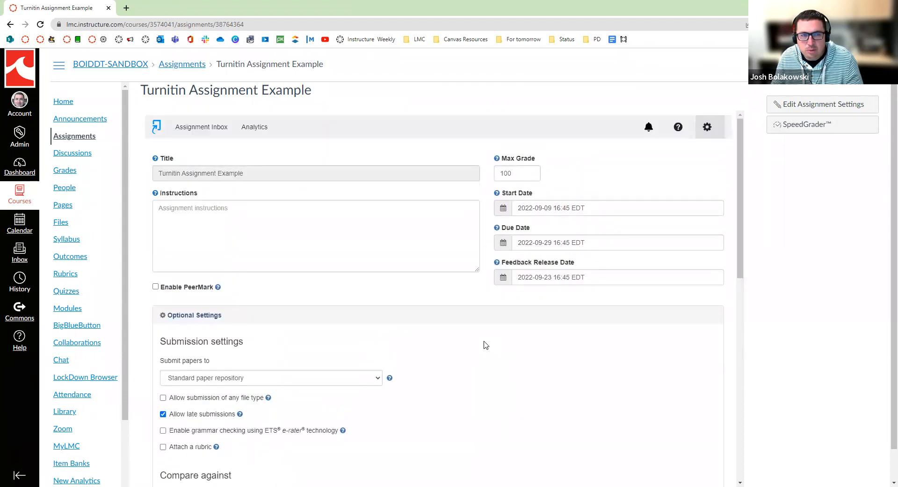